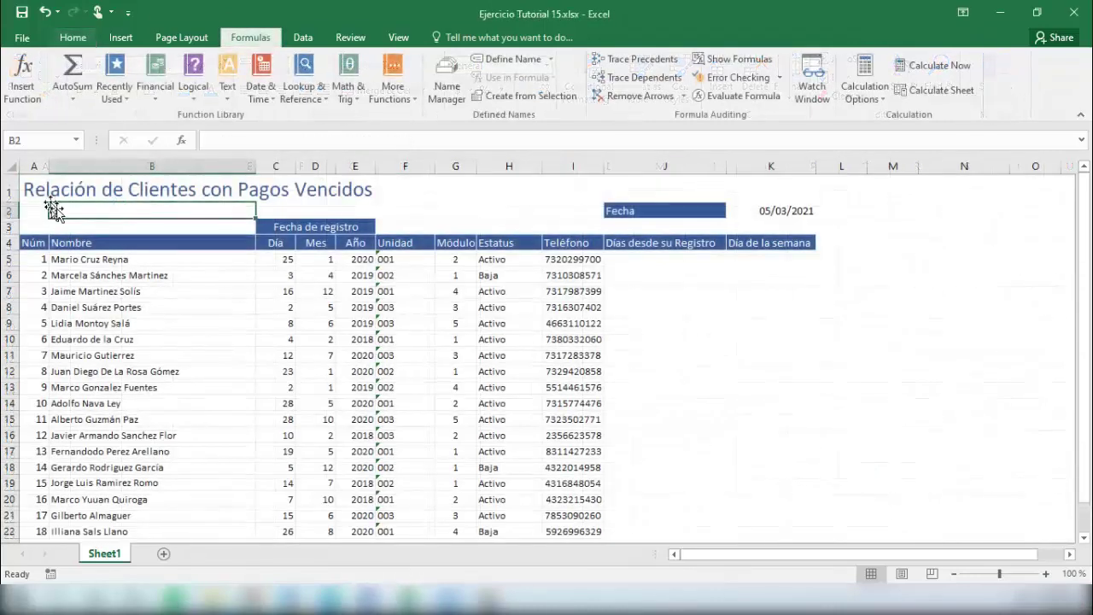
click(37, 193)
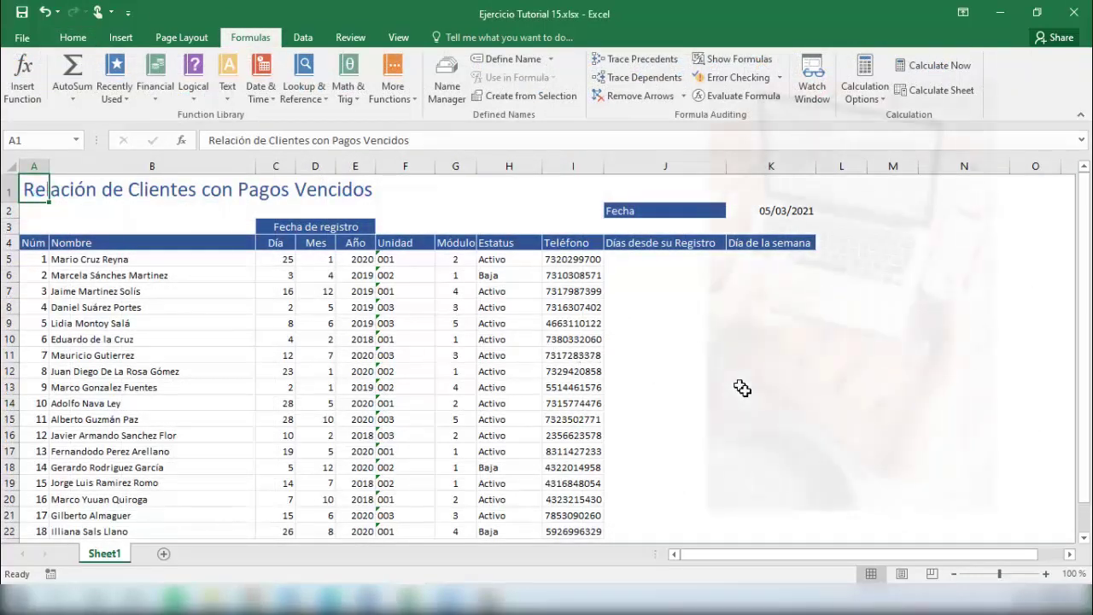
click(742, 388)
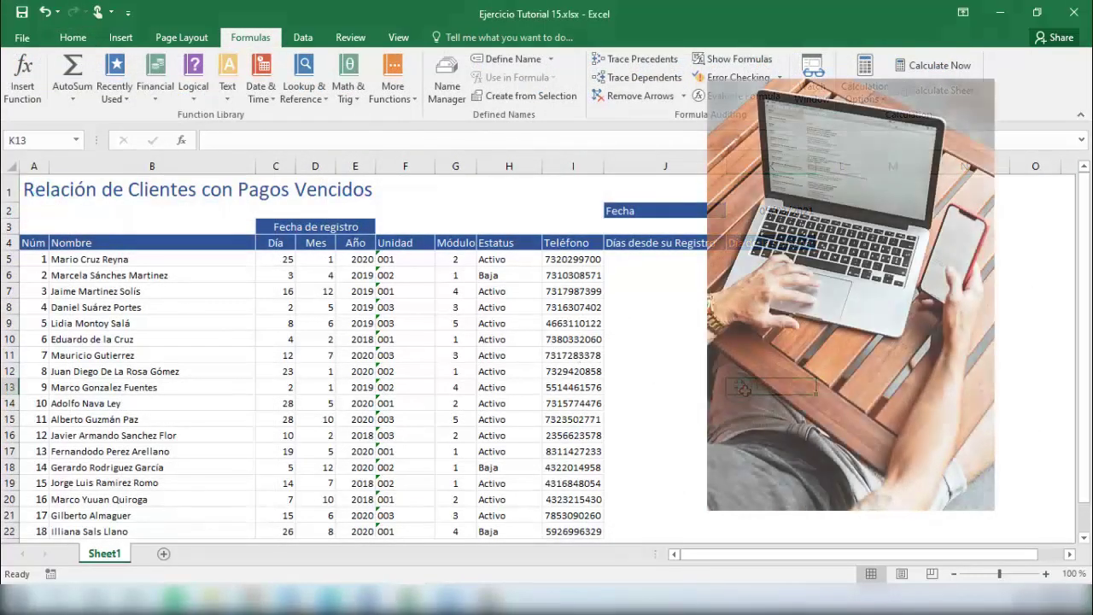
click(36, 186)
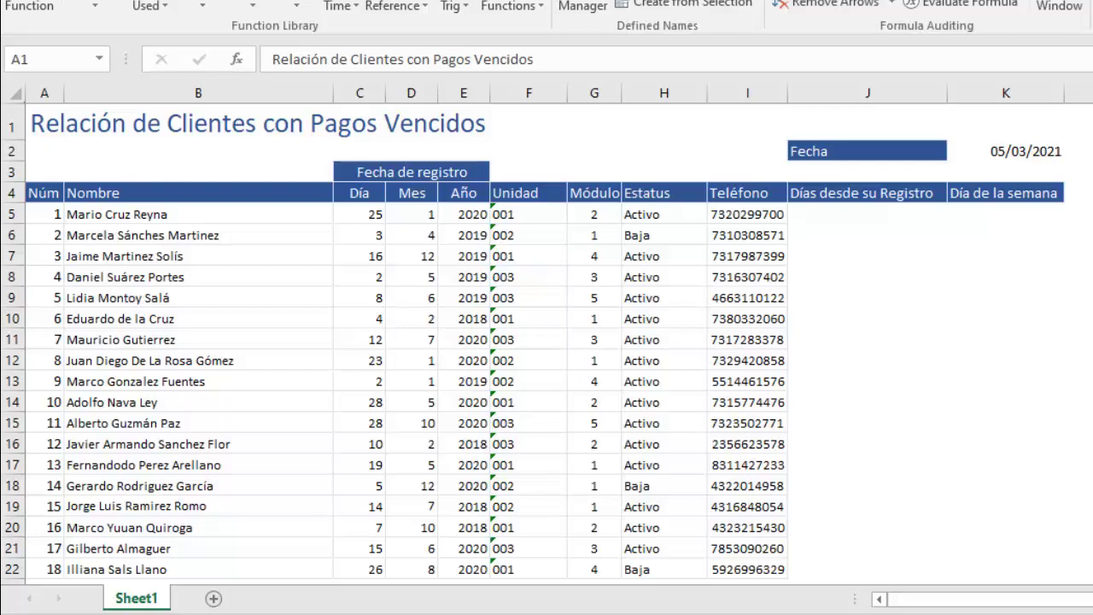
click(1005, 338)
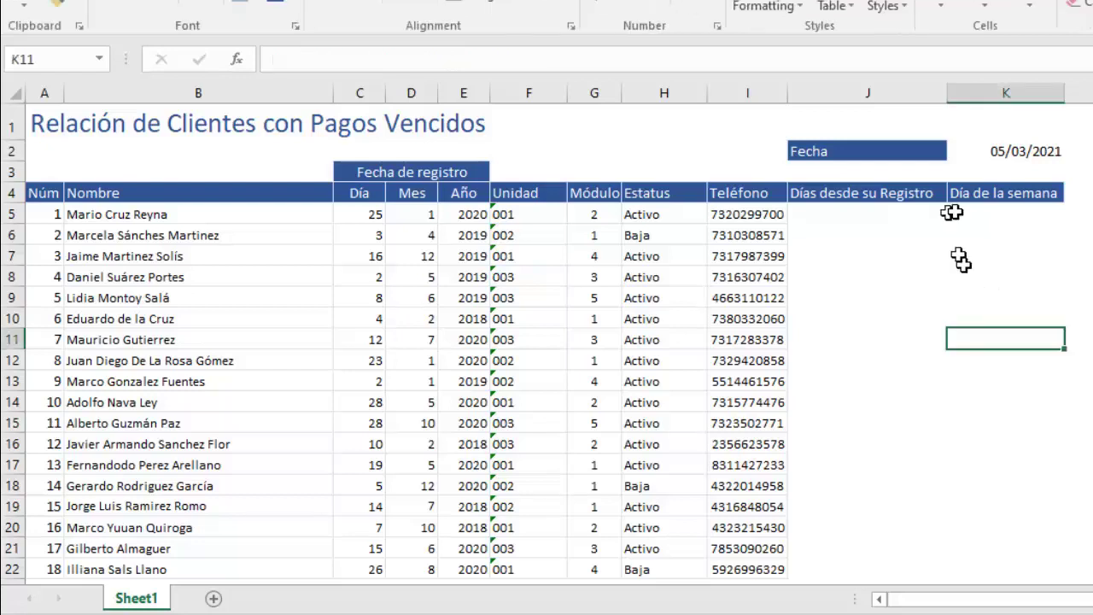
Insert a blank column before the "Días desde su Registro" column
click(868, 93)
right_click(869, 92)
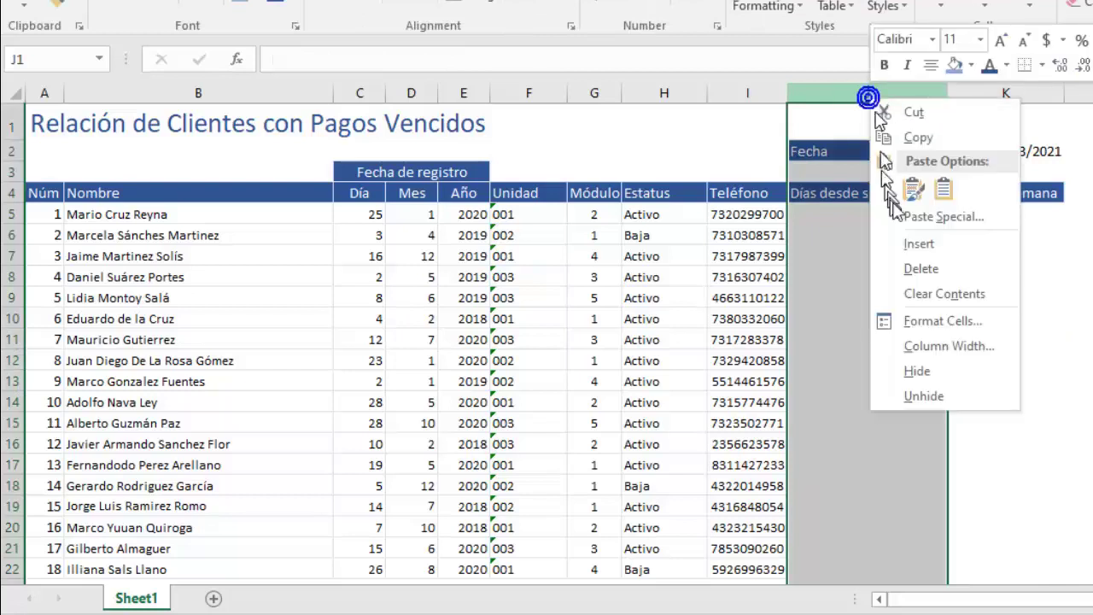
click(856, 178)
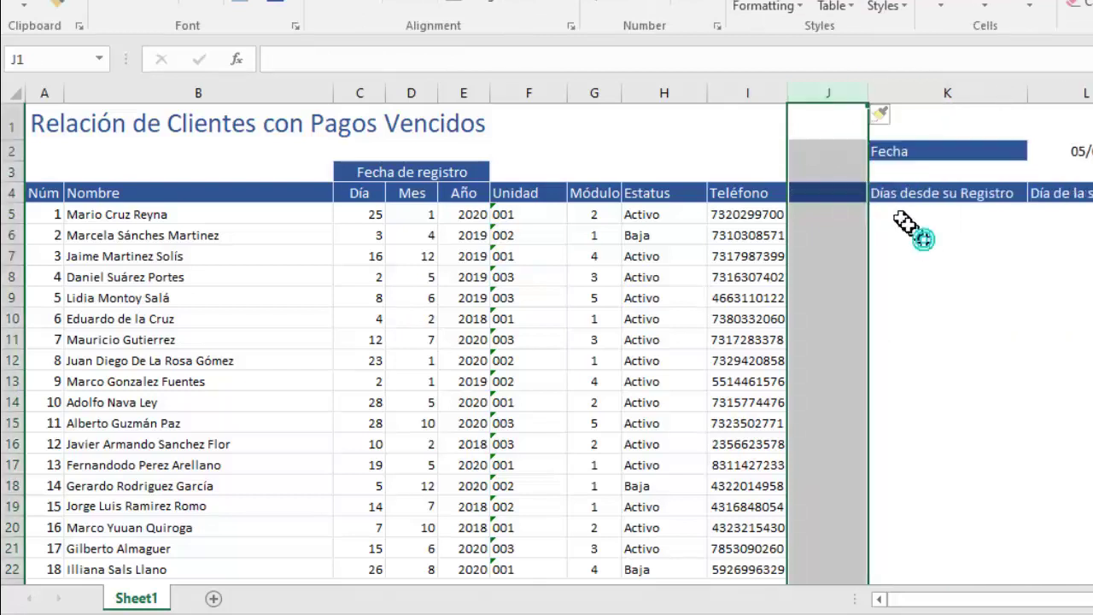
Enter the header "Fecha de Registro" in J4 and fit column J's width to it
click(842, 195)
text(Fec)
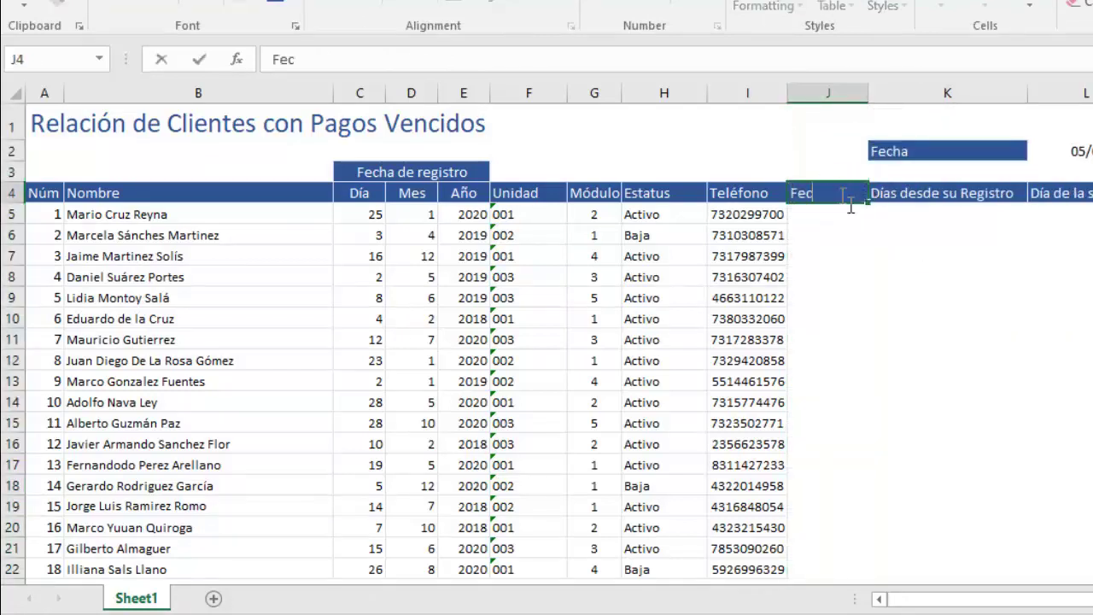
text(ha de re)
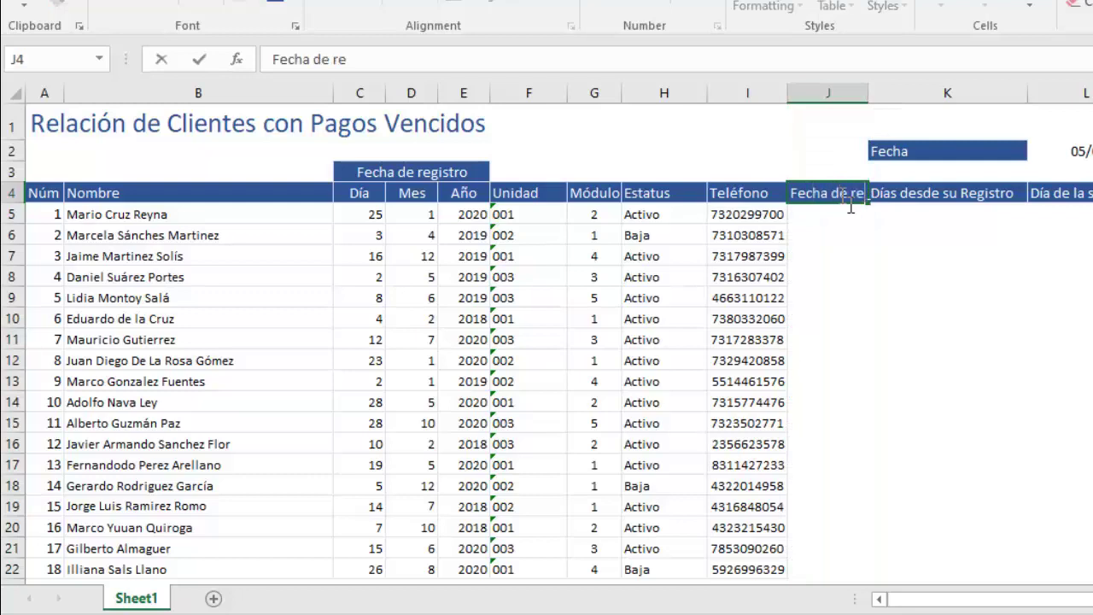
key(BackSpace)
key(BackSpace)
text(Registro)
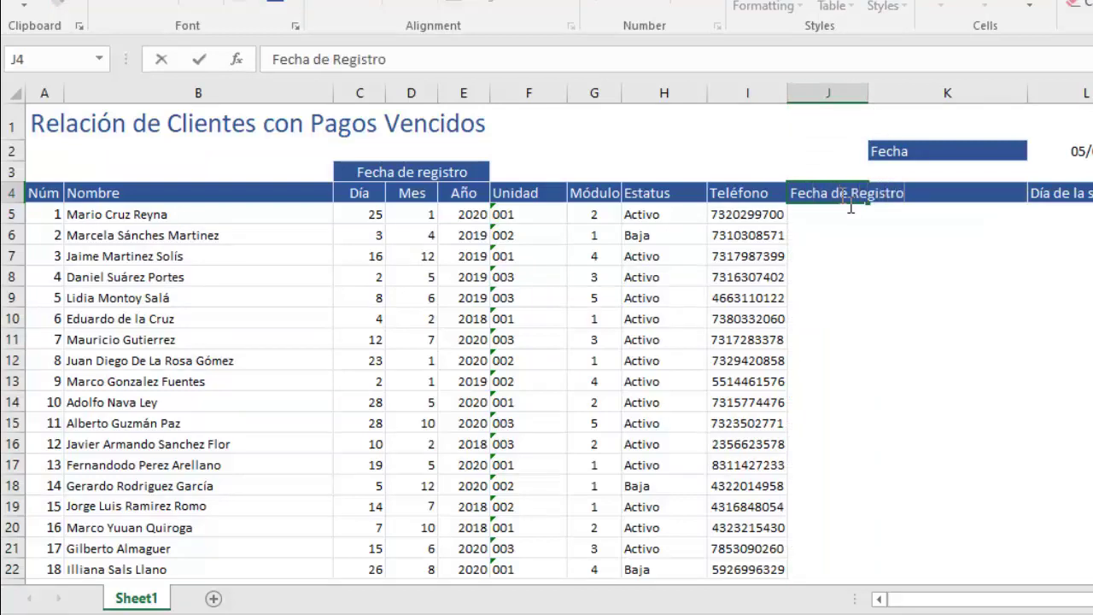
key(Return)
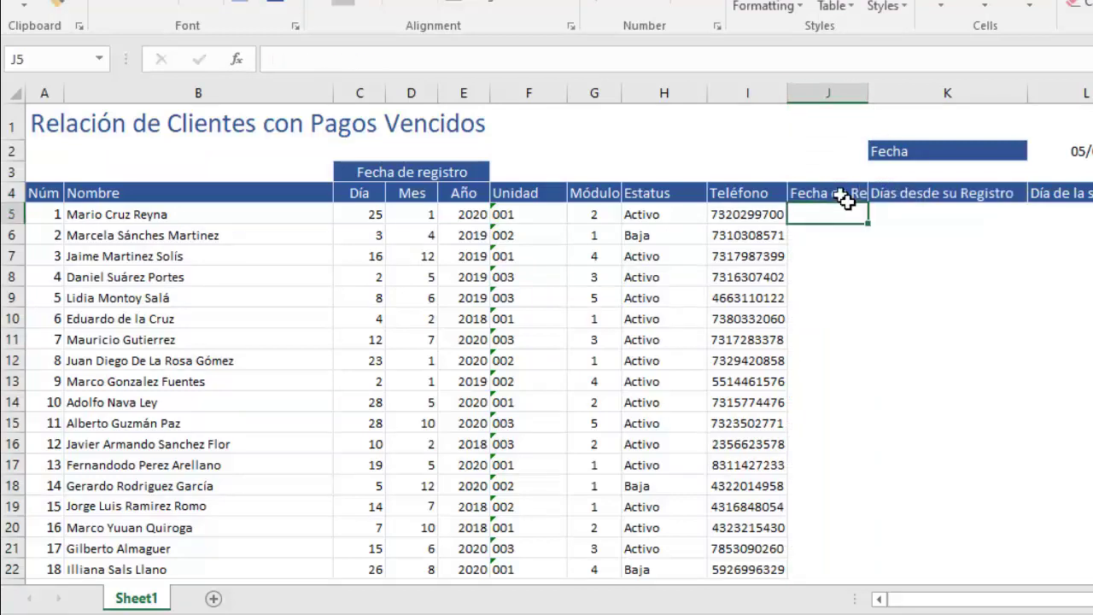
key(alt+h)
key(o)
key(i)
Enter the formula =DATE(E5,D5,C5) in J5 to build the registration date from the year, month and day columns
click(830, 220)
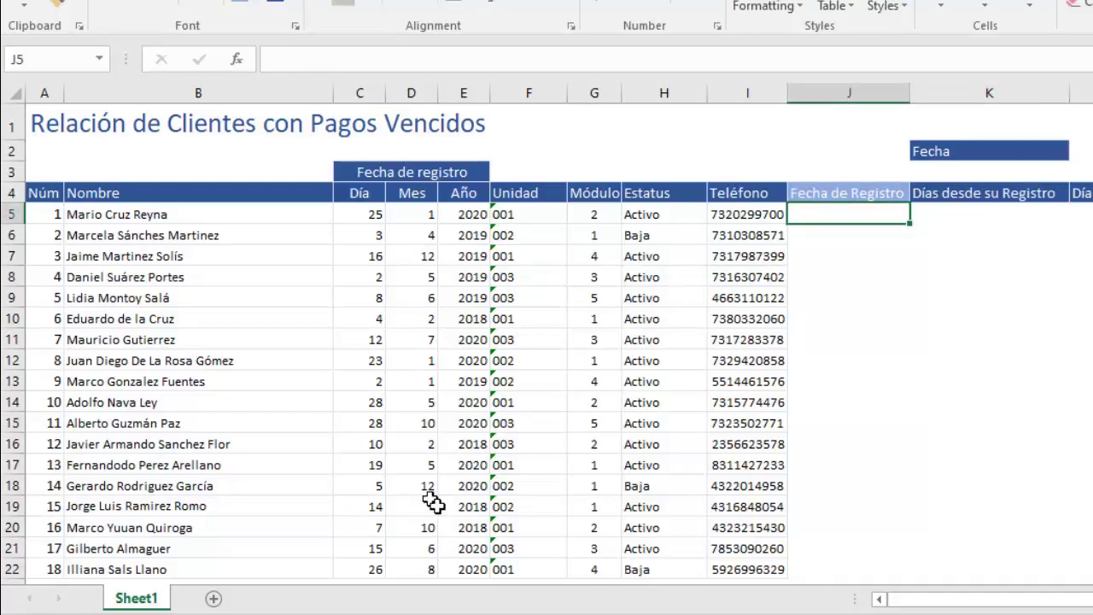
text(=dat)
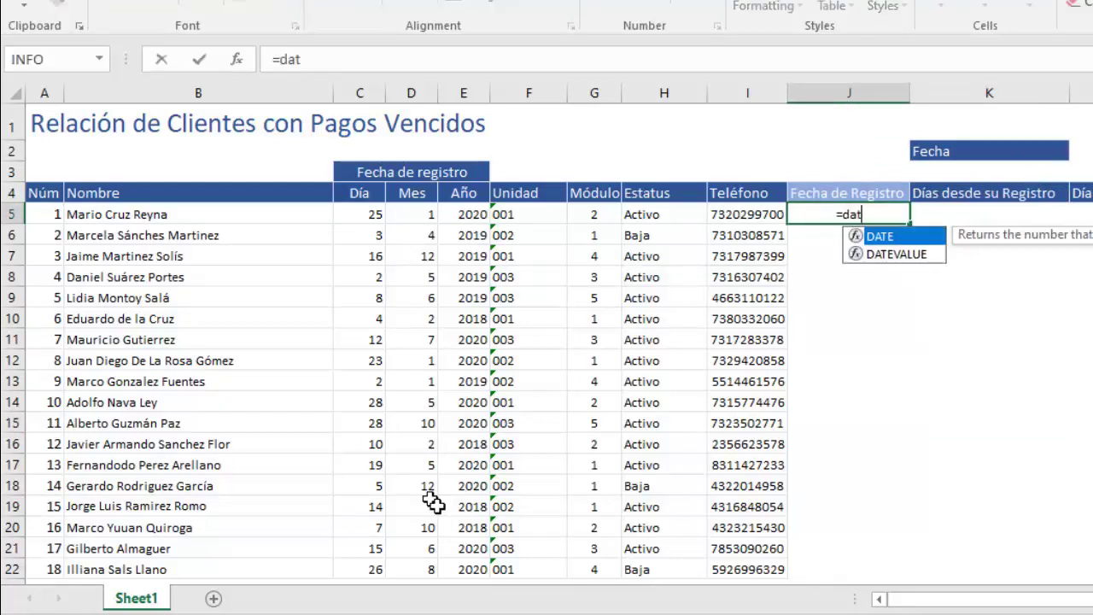
text(e()
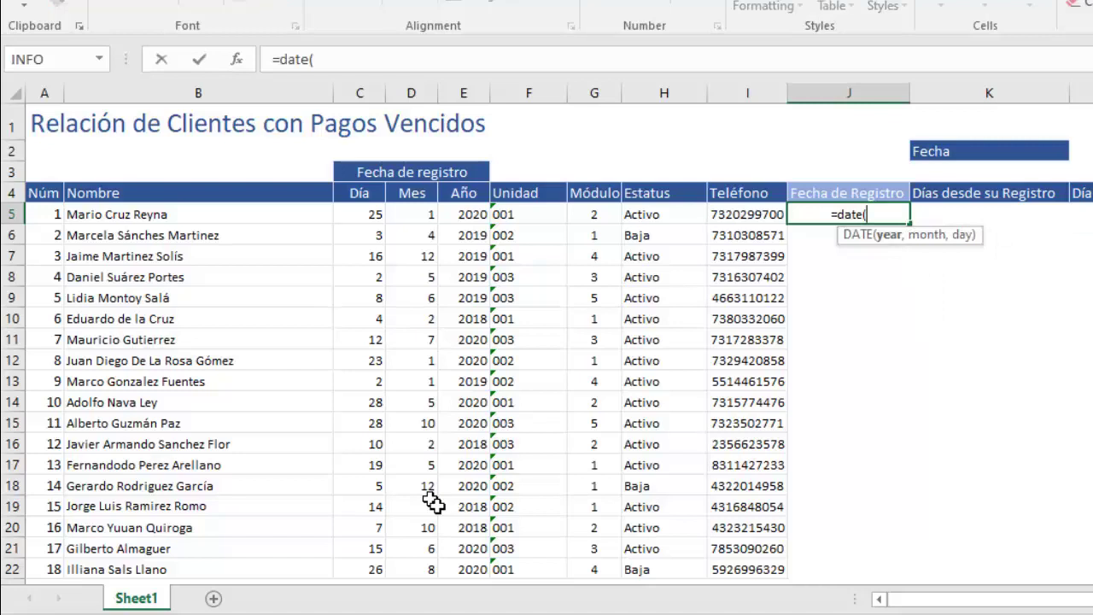
key(Left)
key(Left)
key(Left)
key(Left)
key(Left)
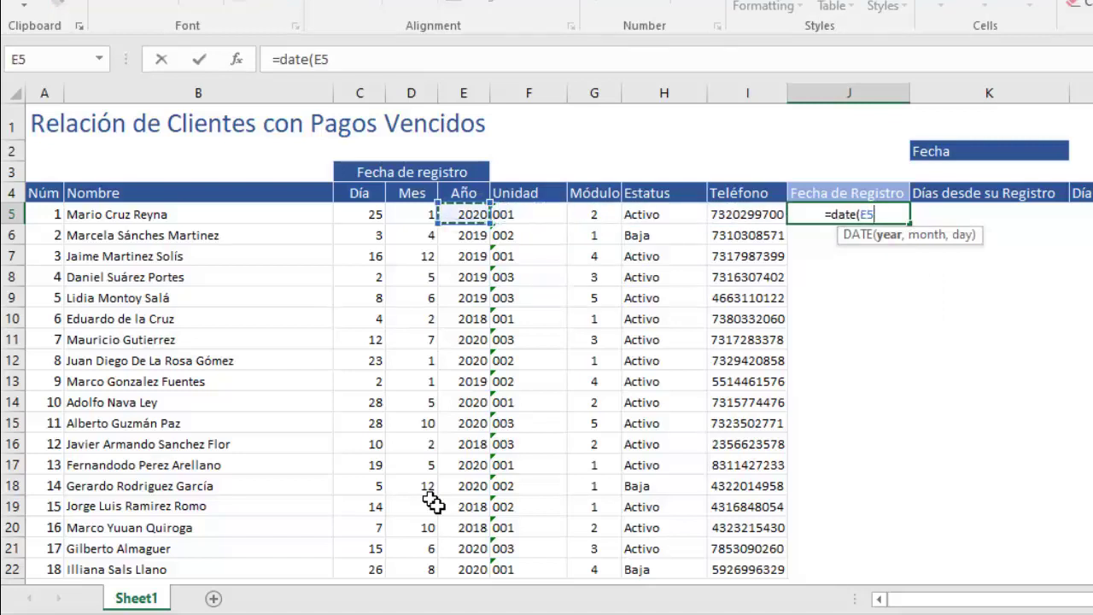
text(,)
key(Left)
key(Left)
key(Left)
key(Left)
key(Left)
key(Left)
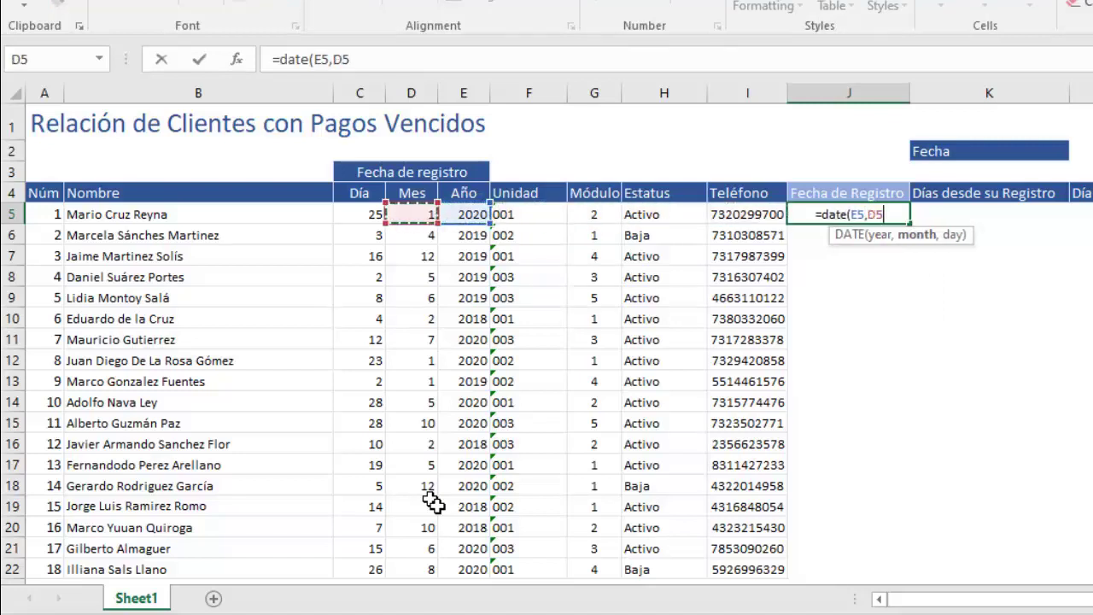
text(,)
key(Left)
key(Left)
key(Left)
key(Left)
key(Left)
key(Left)
key(Left)
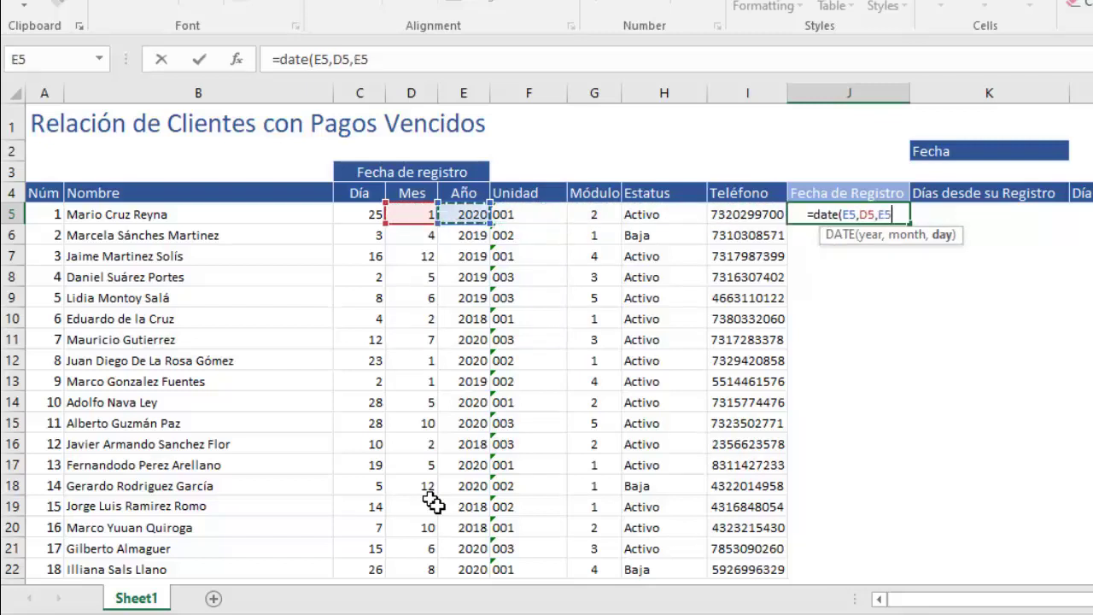
text())
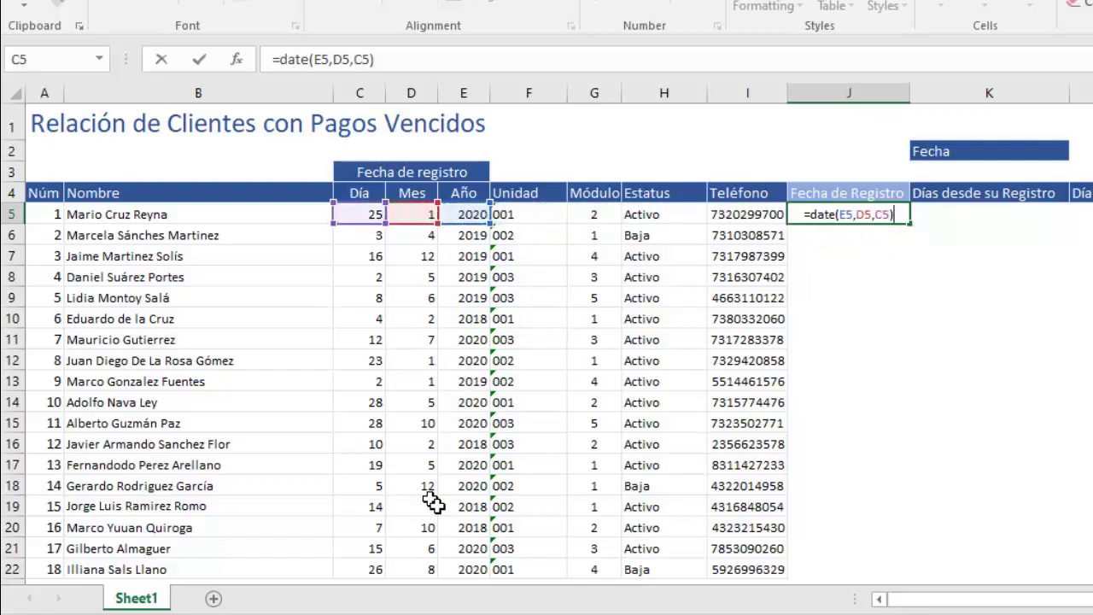
key(Return)
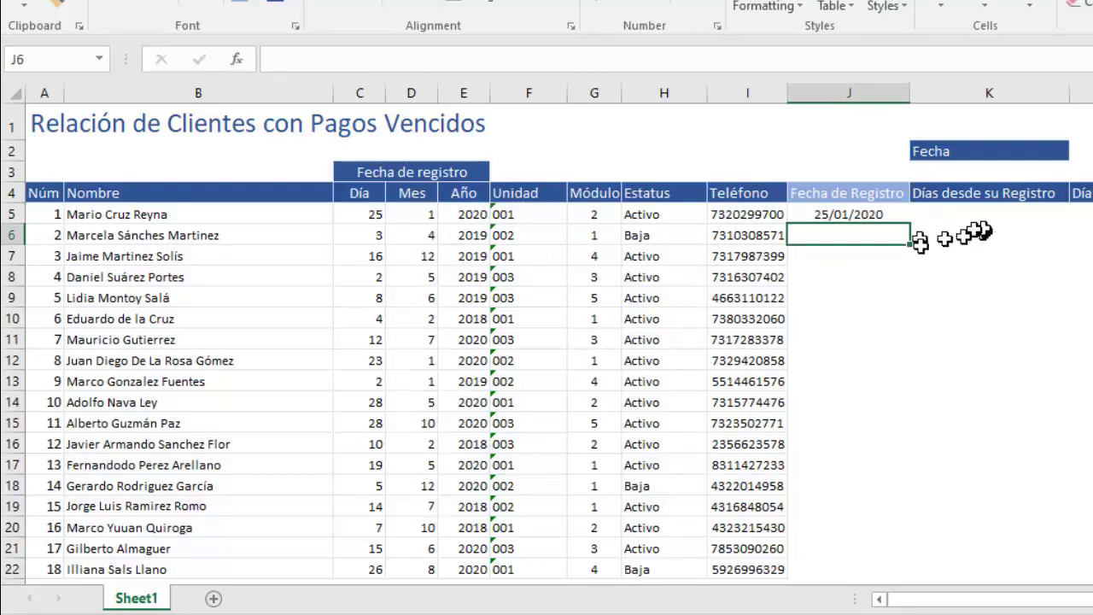
Fill the date formula in J5 down the rest of the client rows
click(907, 214)
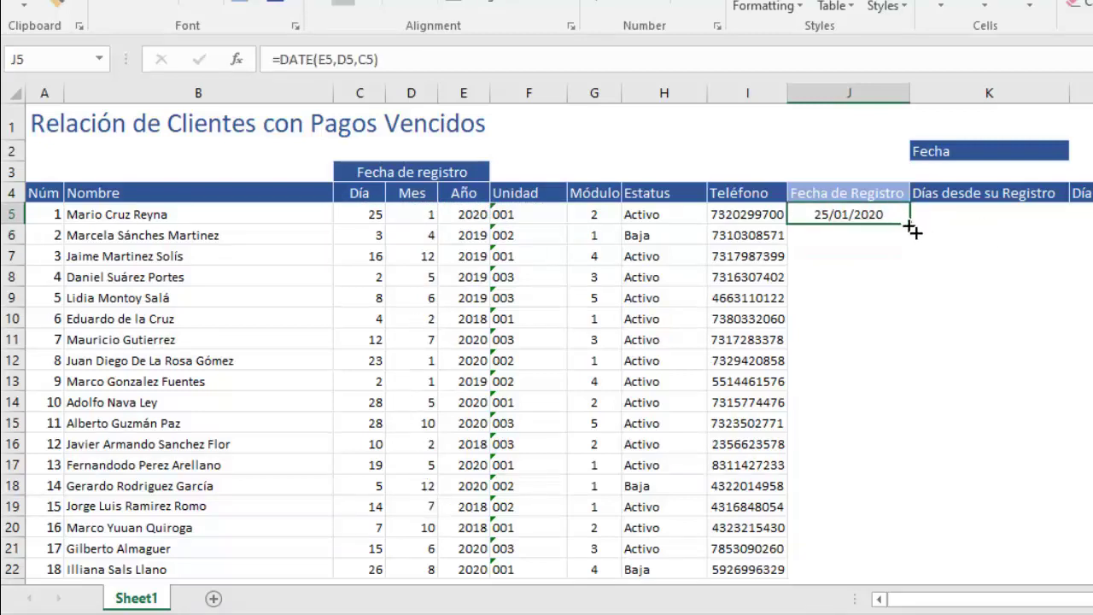
double_click(909, 222)
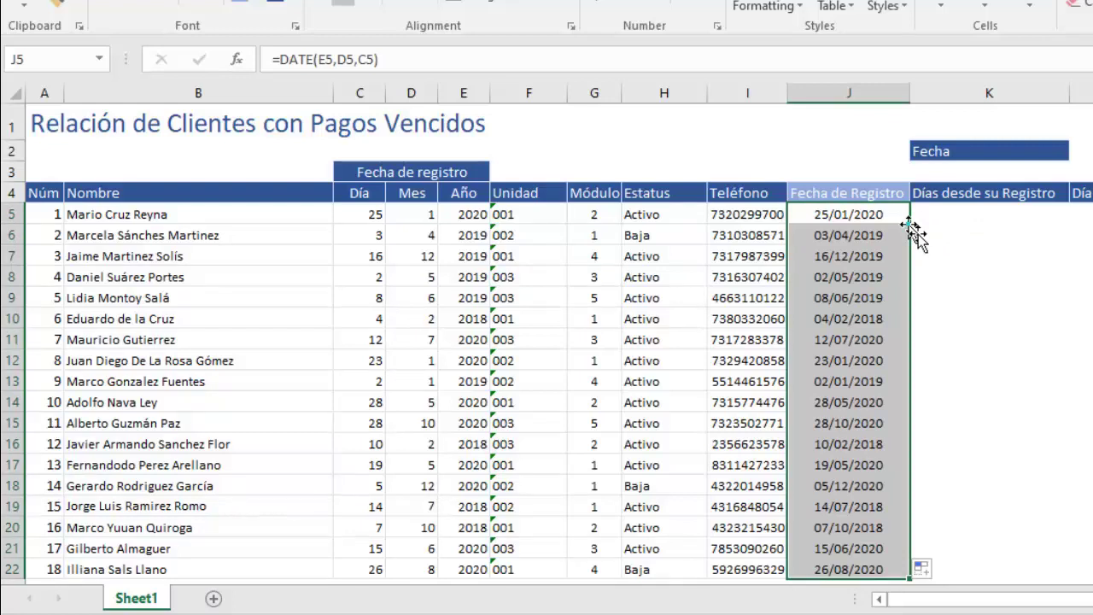
click(944, 273)
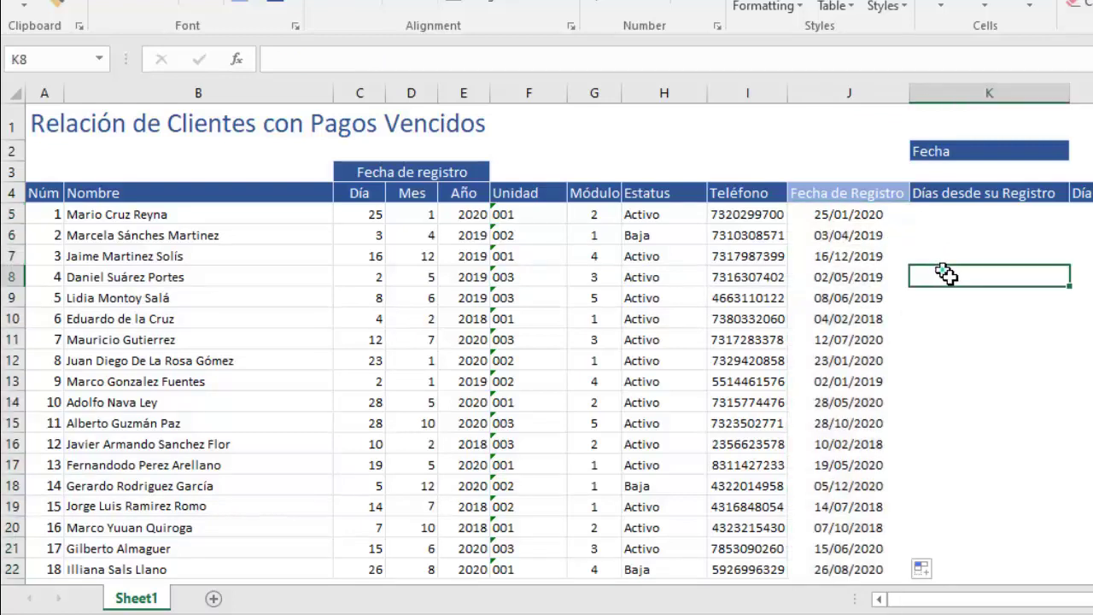
click(946, 273)
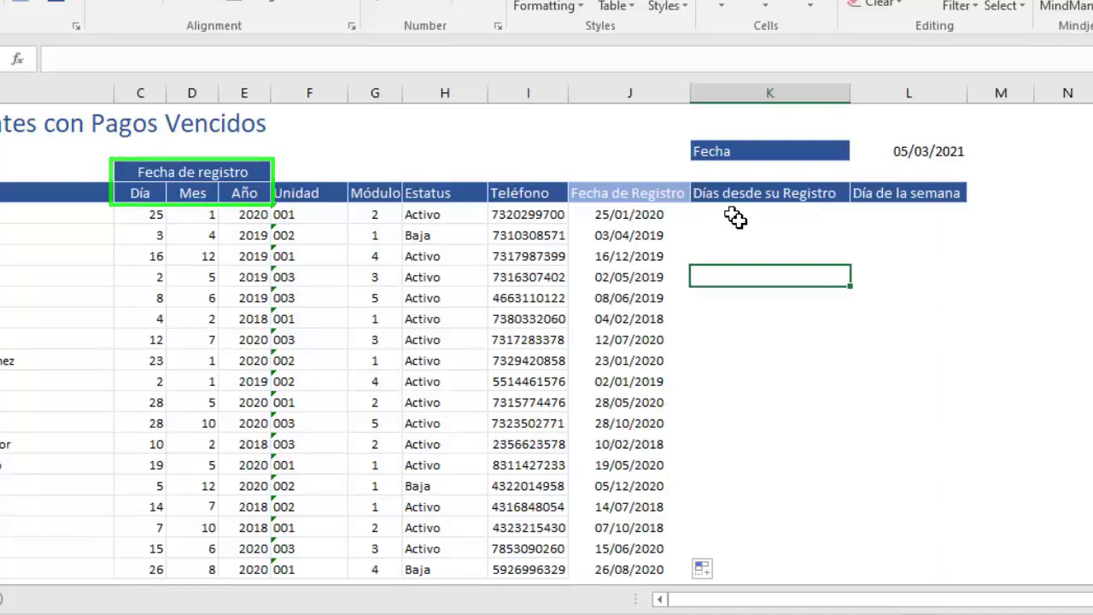
Enter the formula =L2-J5 in K5 to calculate the days since the first client's registration
click(734, 217)
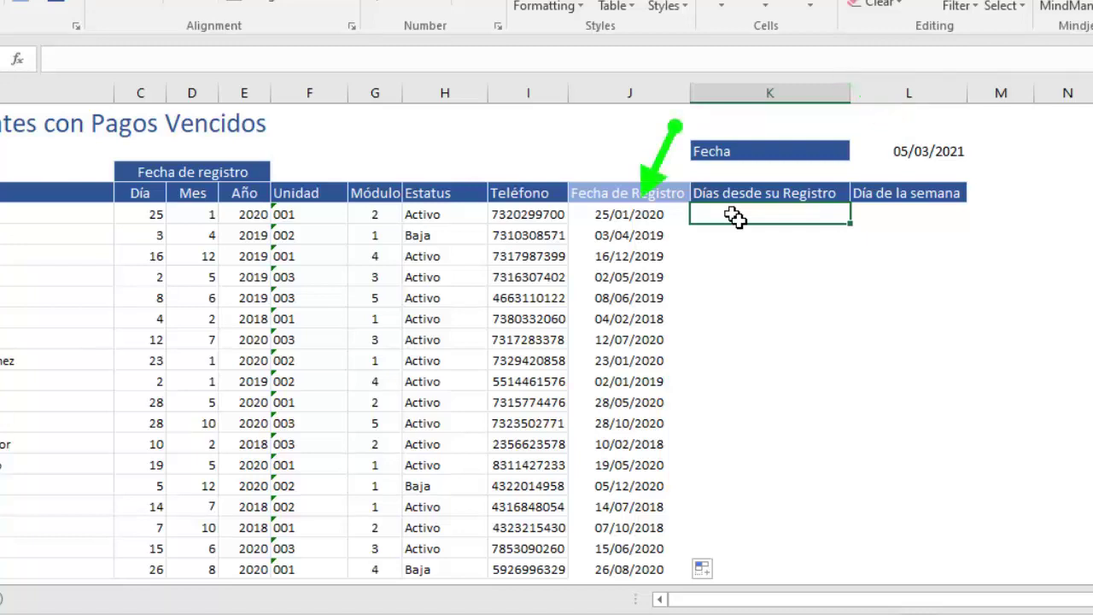
text(=)
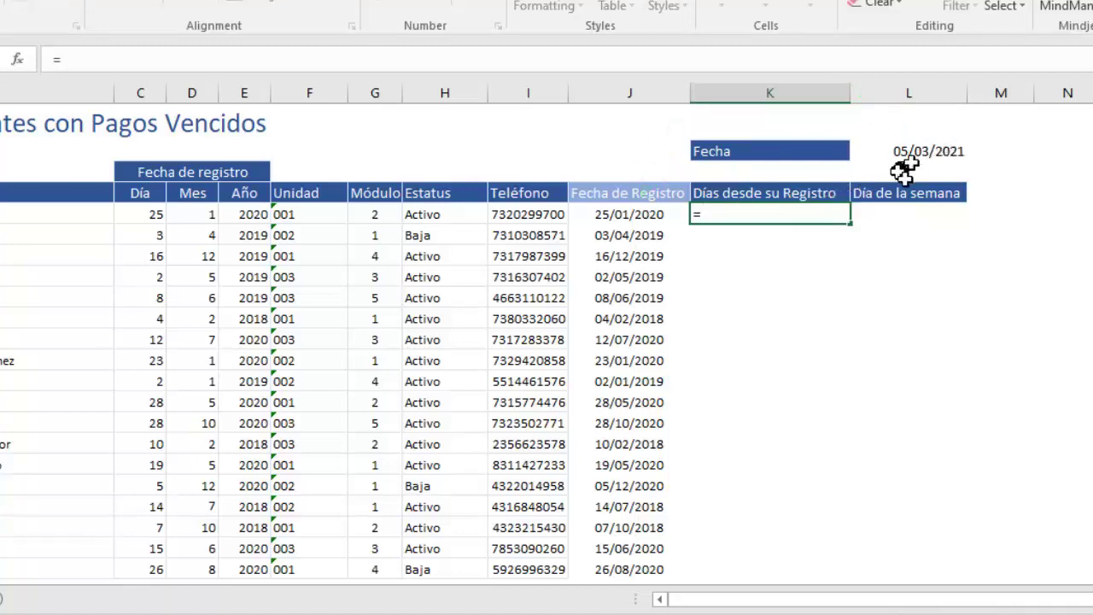
click(942, 153)
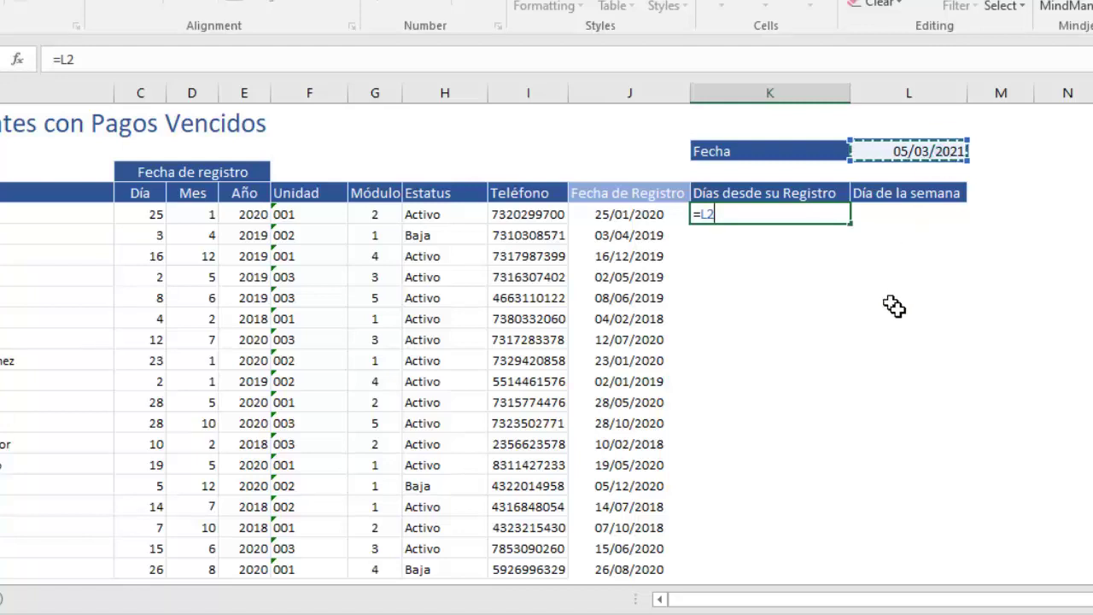
text(-)
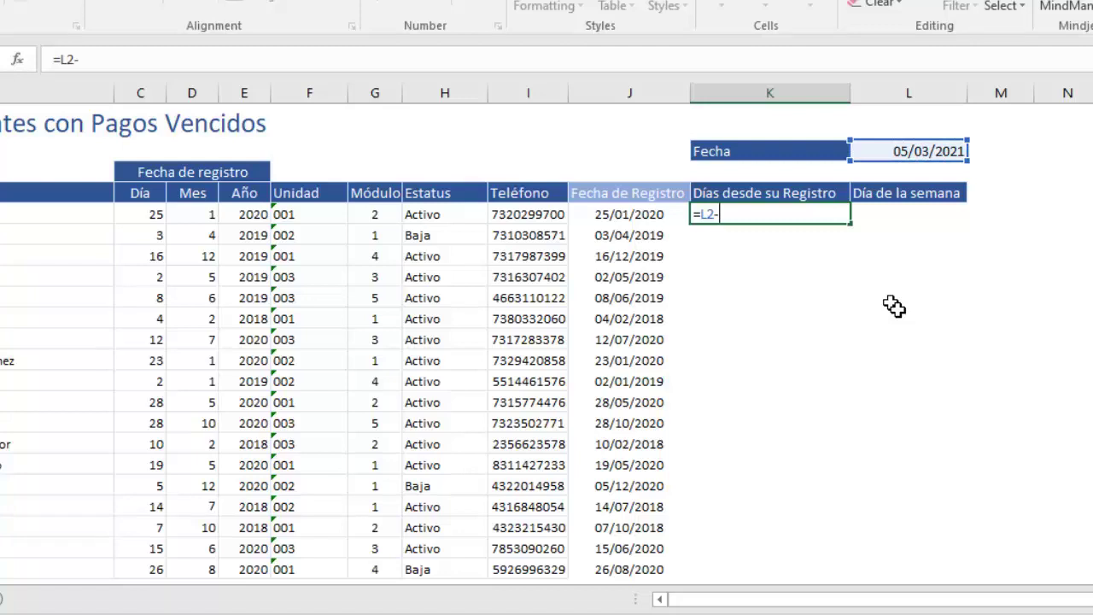
click(633, 218)
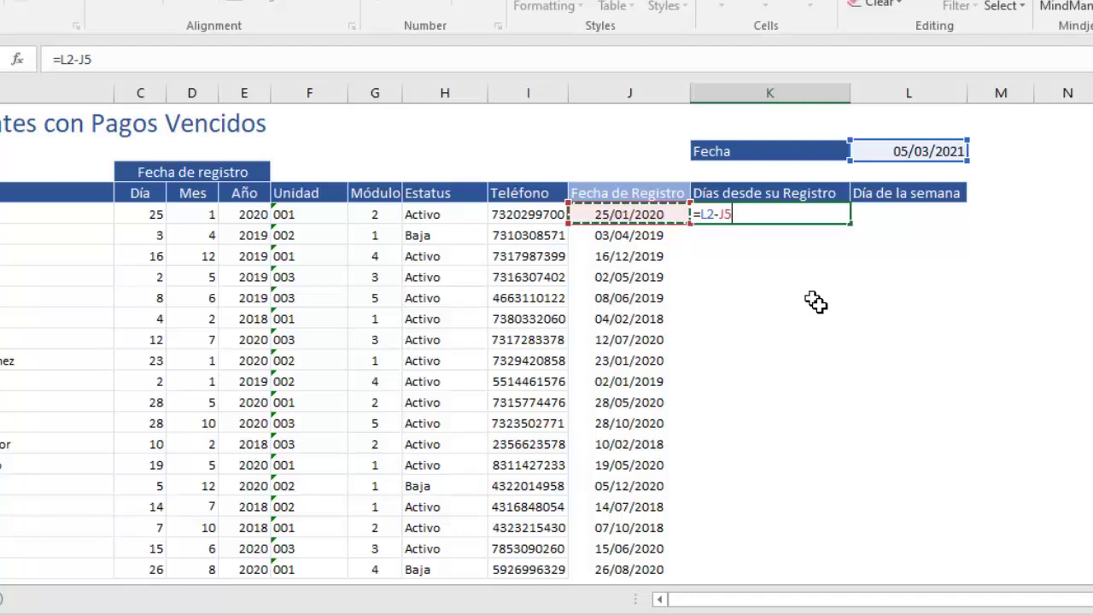
key(Return)
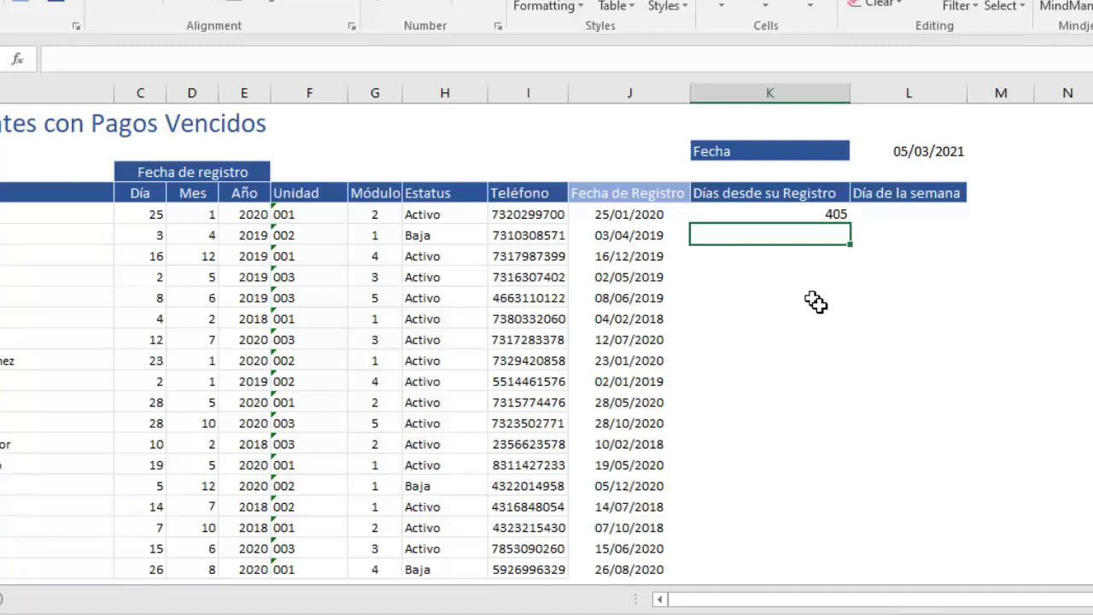
Fill the K5 formula down the rest of the client rows and select the copied results below it
click(800, 213)
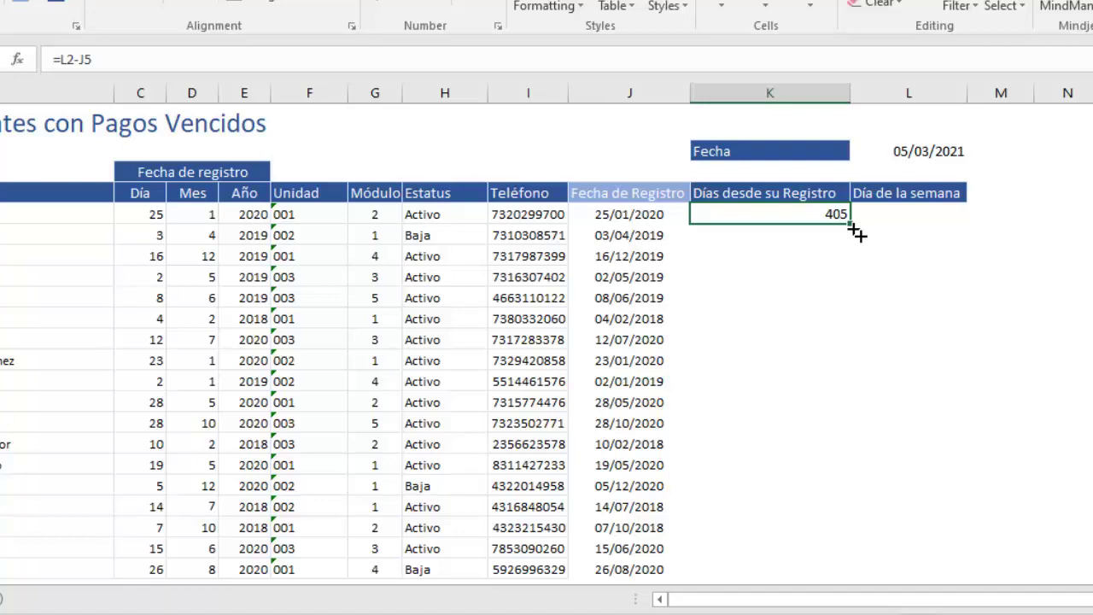
double_click(851, 223)
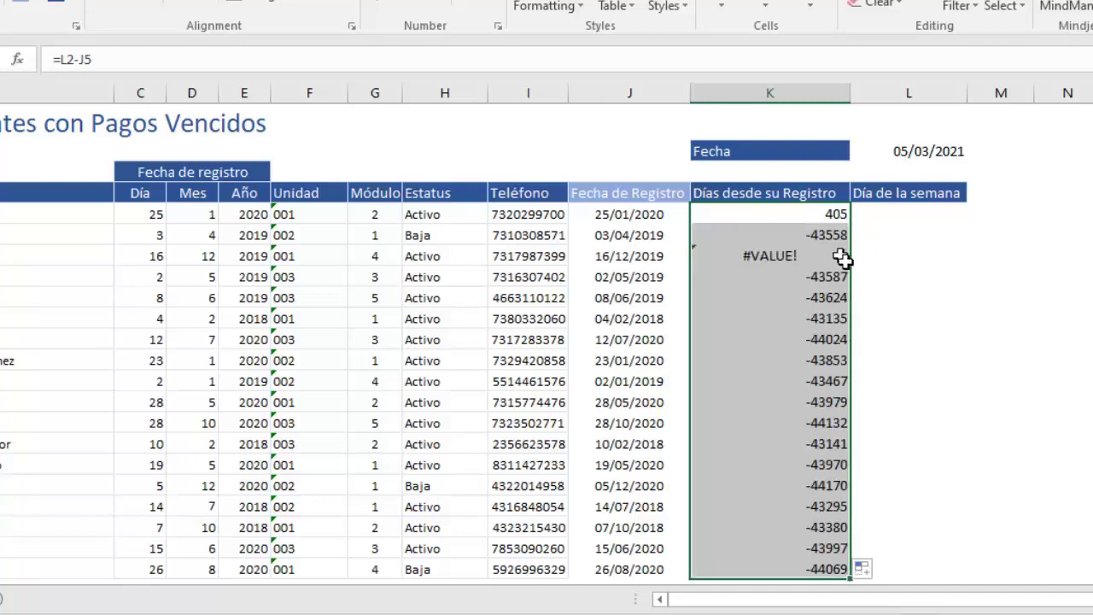
drag(818, 236, 841, 537)
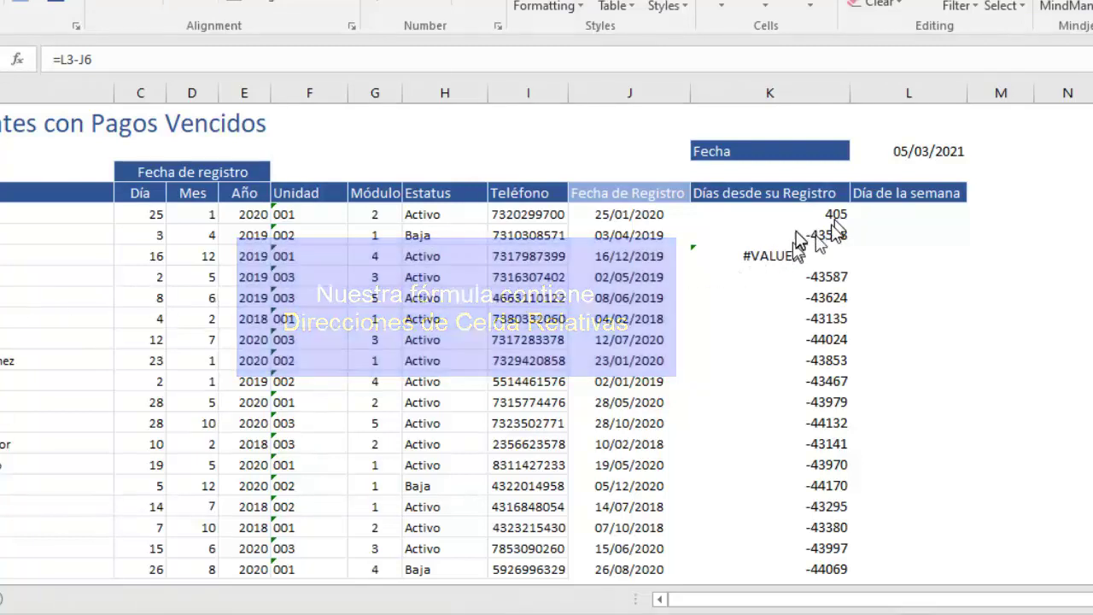
drag(798, 227, 798, 548)
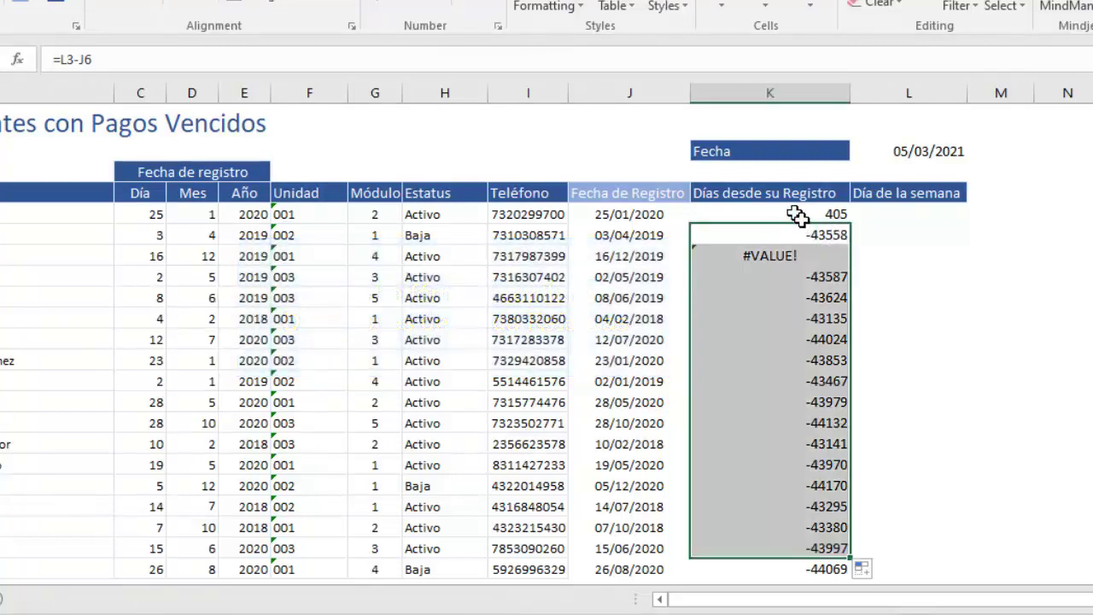
Trace the precedents of the days-since-registration formula in K5
click(796, 214)
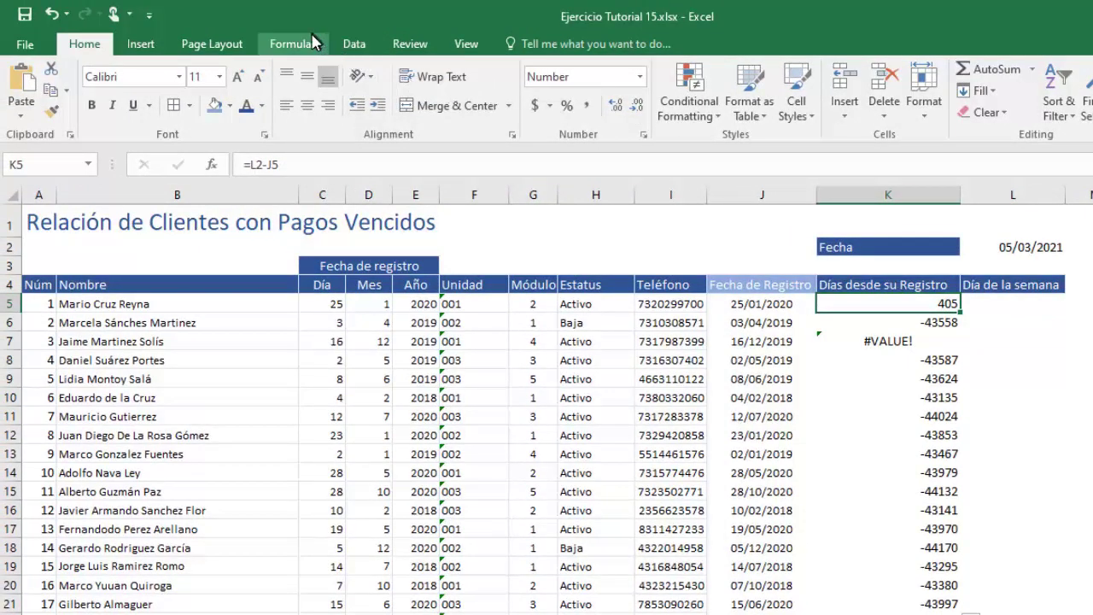
click(312, 45)
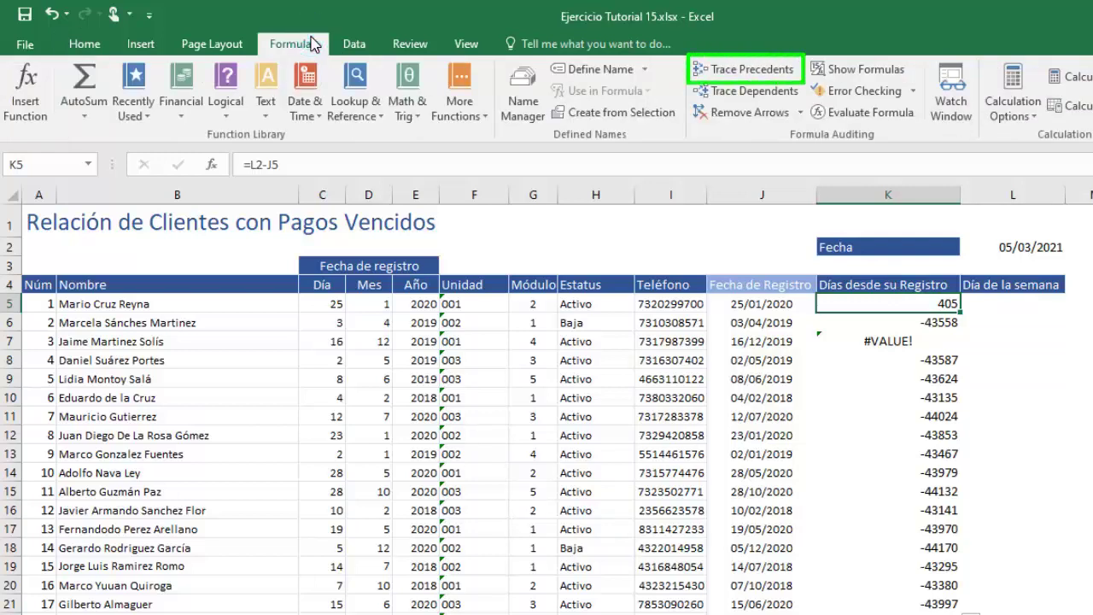
click(744, 77)
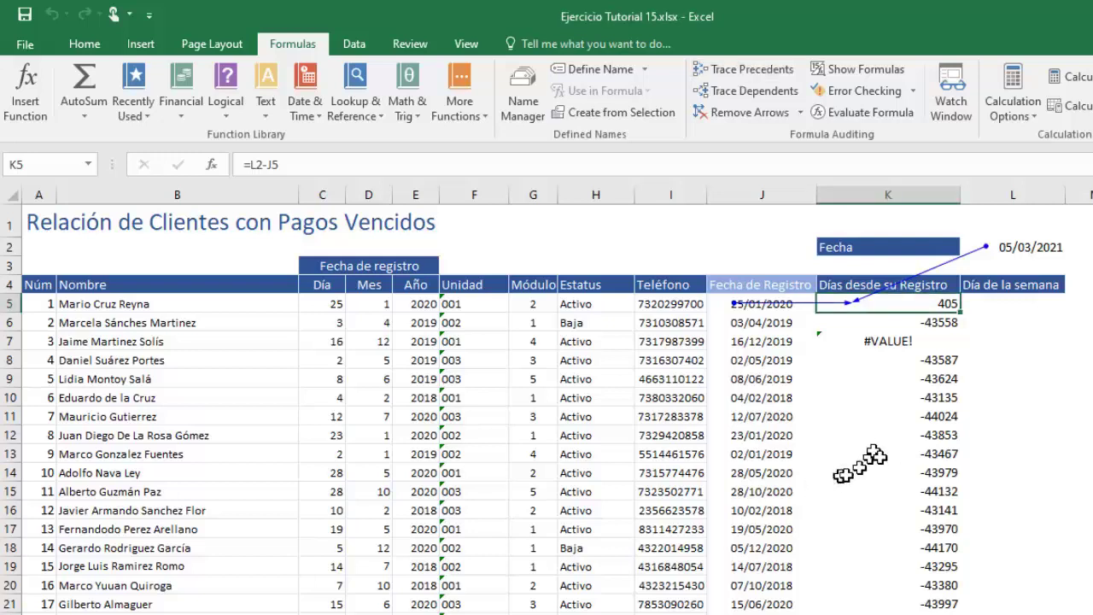
Trace the precedents of the copied days-since-registration formulas in K11, K7 and K16 and review the arrows across the client rows
click(891, 416)
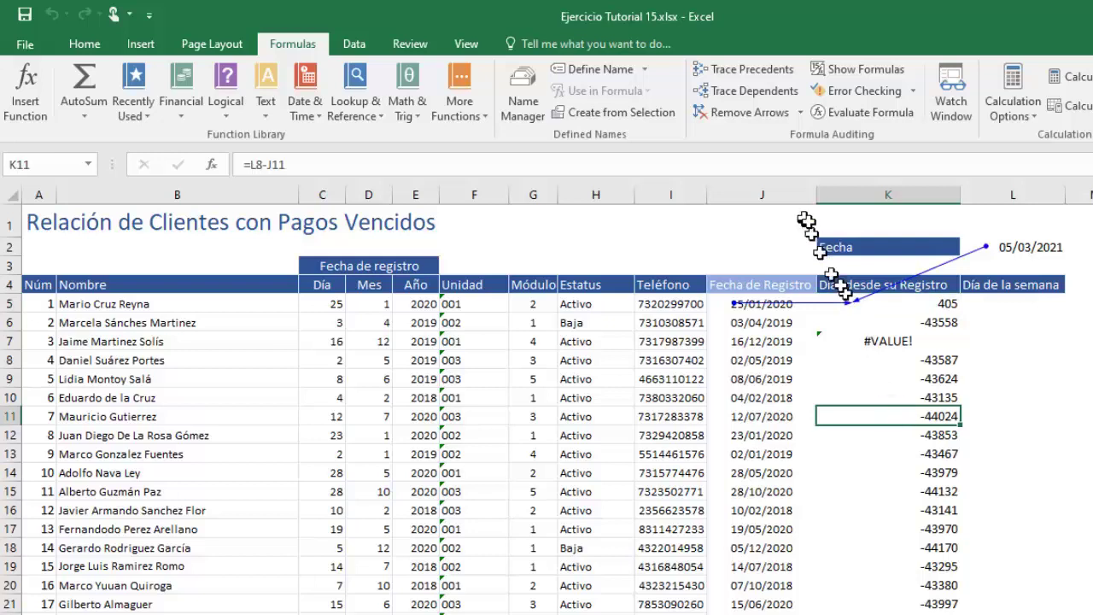
click(751, 72)
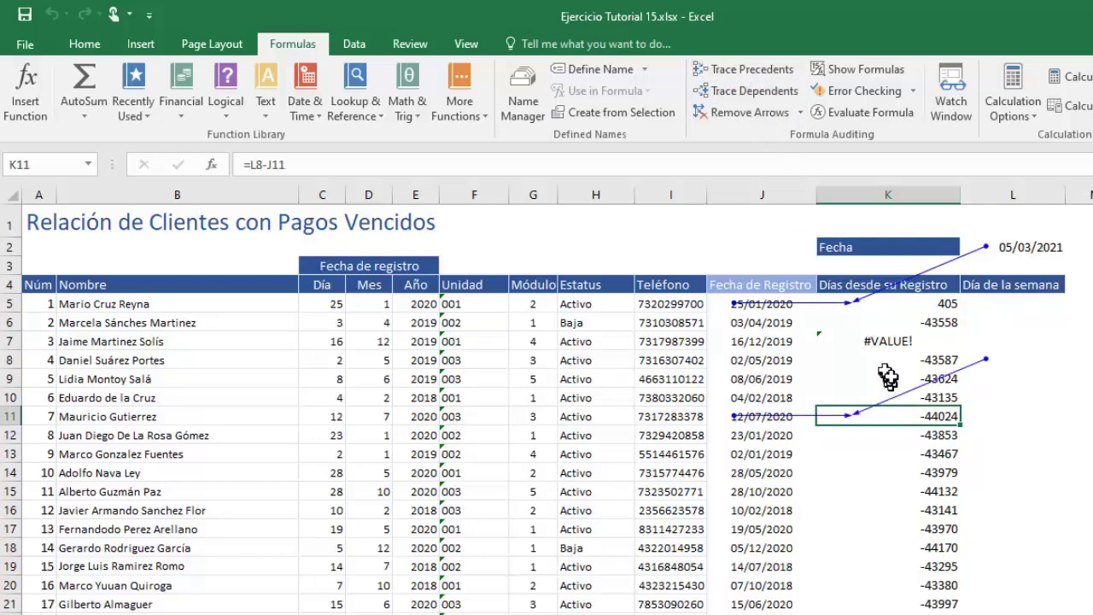
click(882, 345)
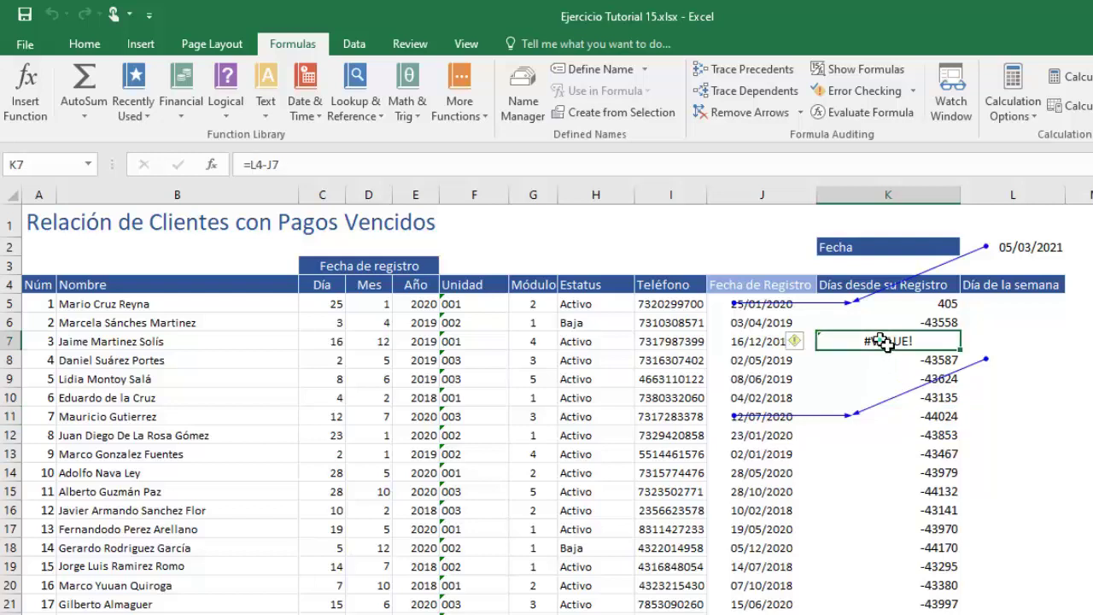
click(755, 75)
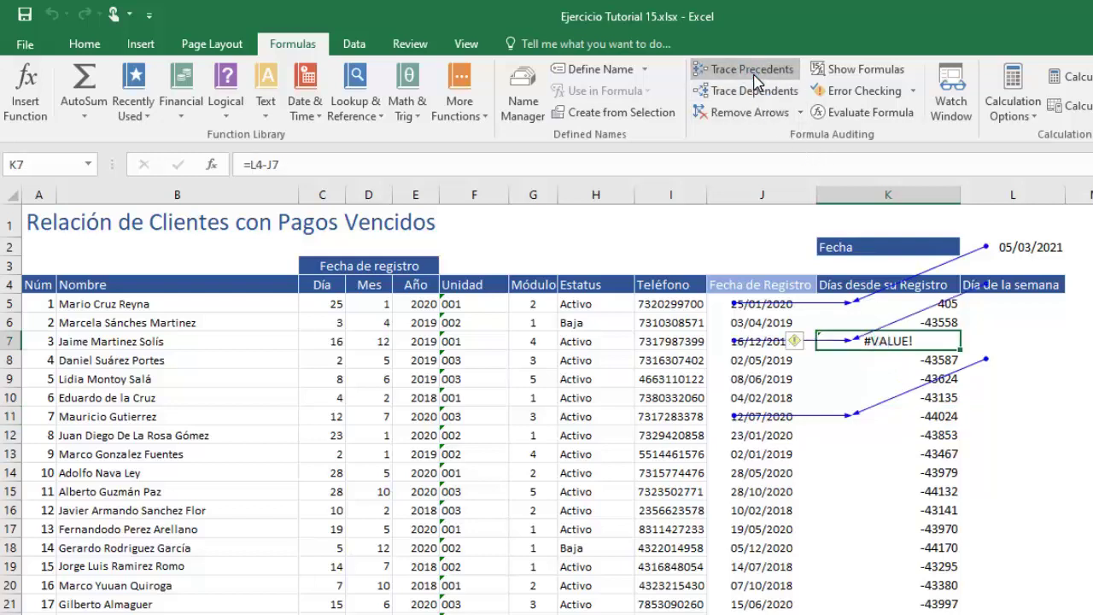
click(923, 509)
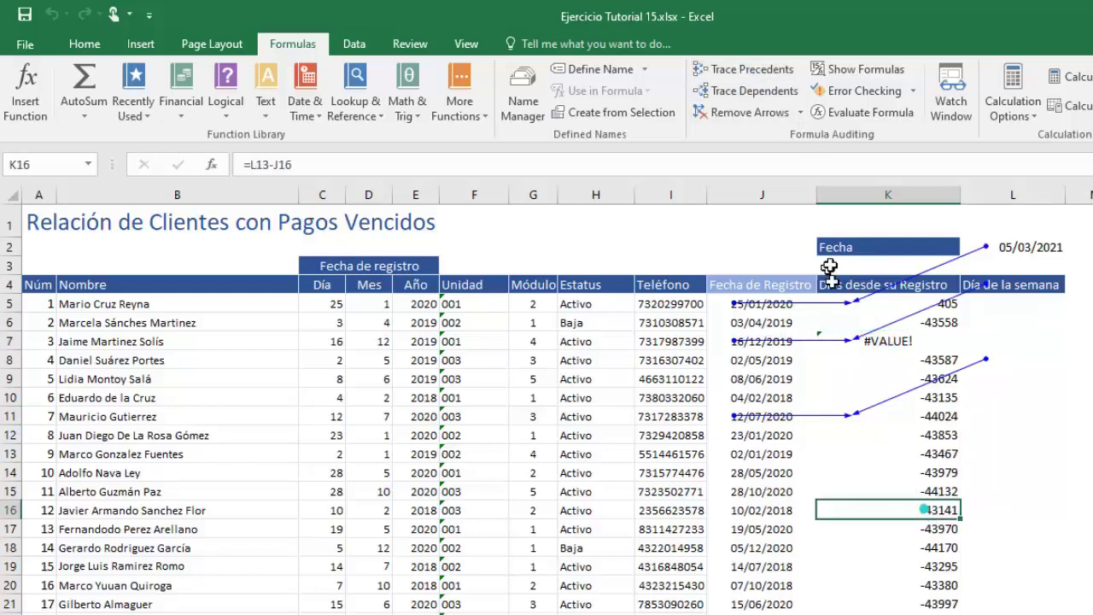
click(730, 72)
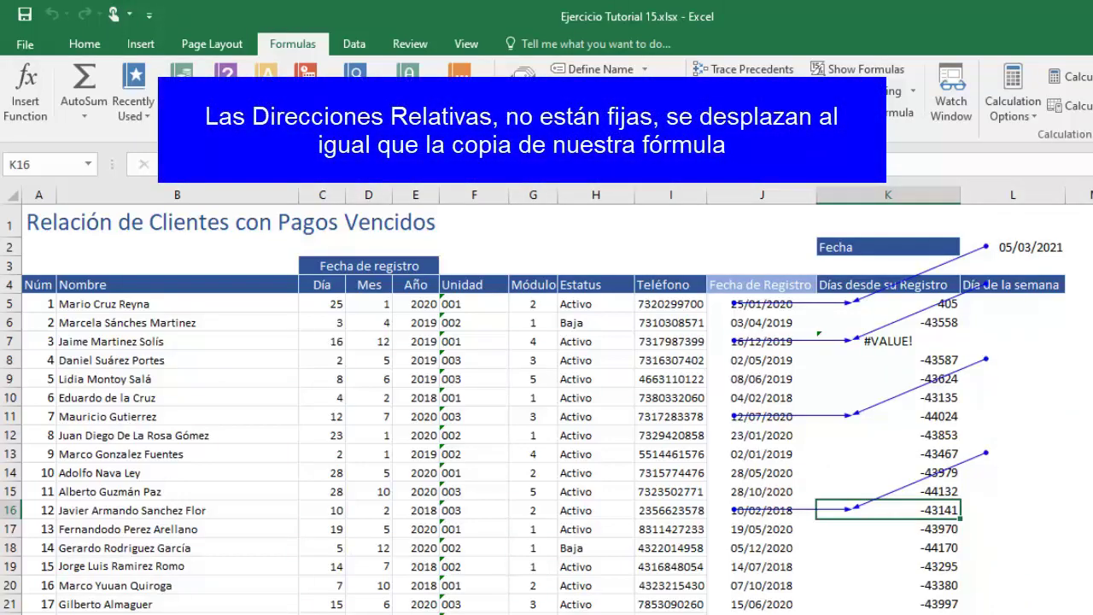
scroll(532, 408, down, 2)
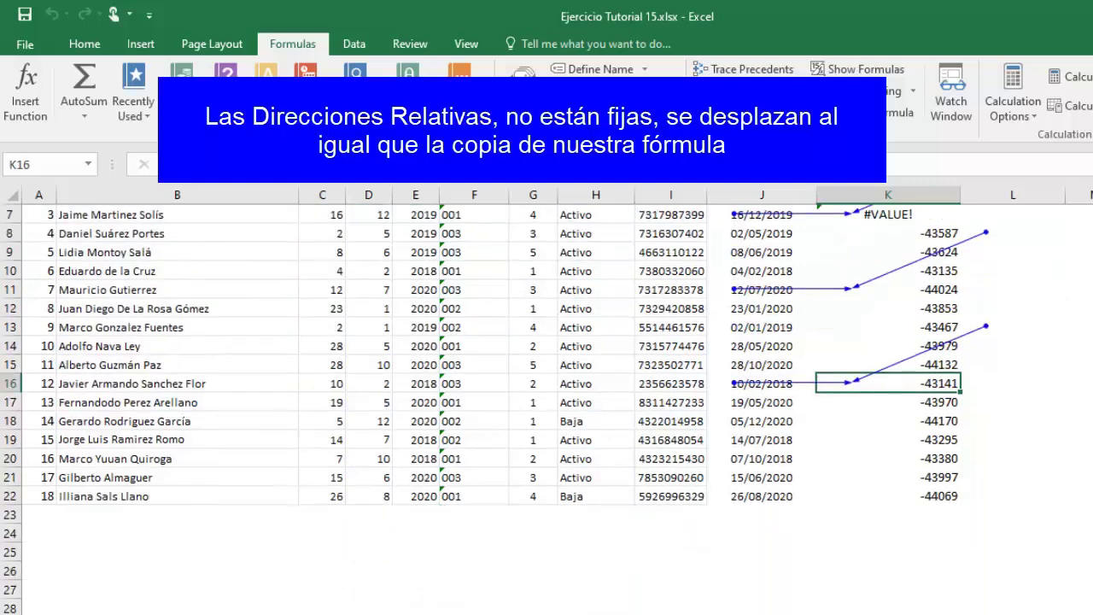
scroll(532, 408, up, 2)
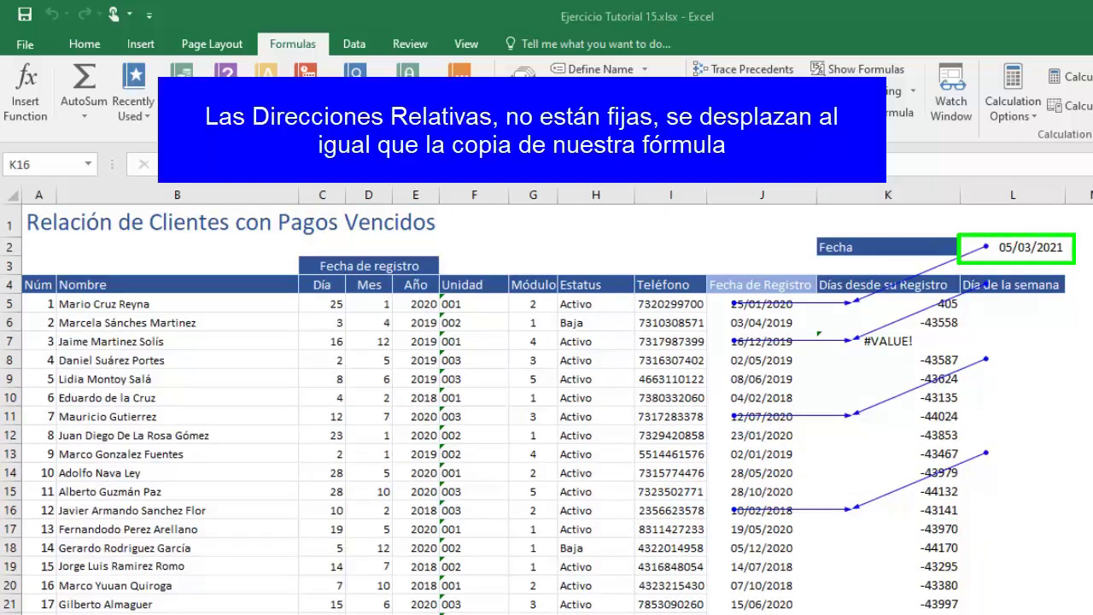